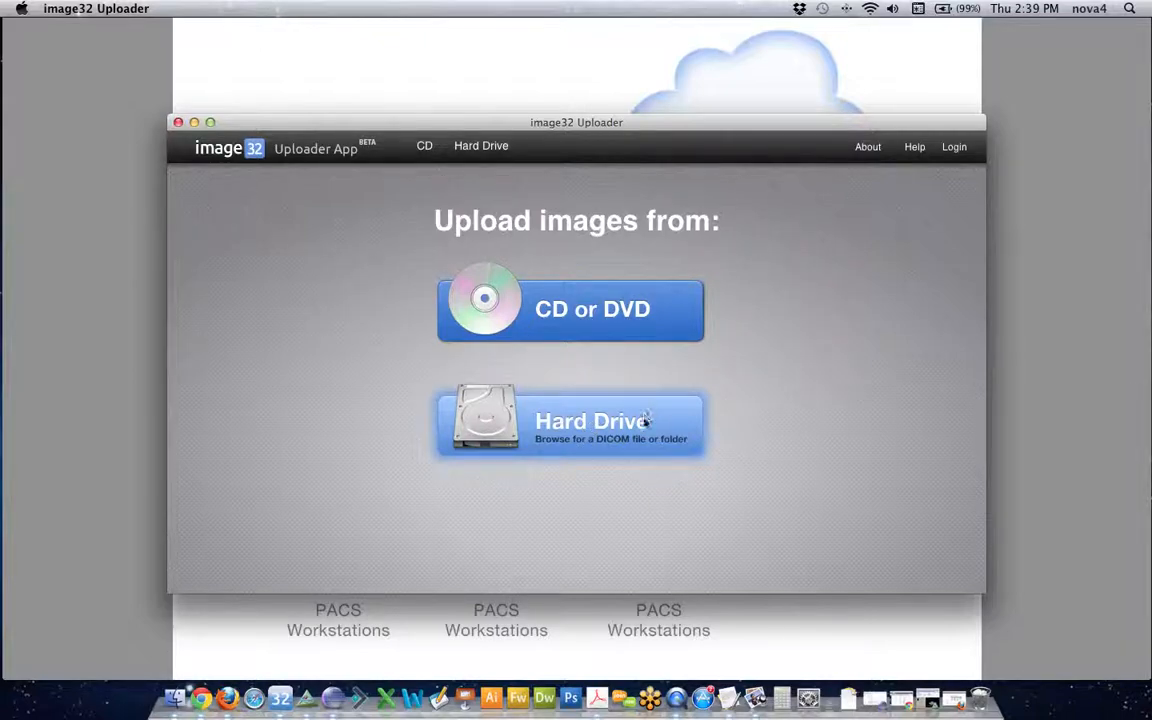
Log in to the image32 Uploader by entering the account password for the prefilled e-mail.
click(955, 147)
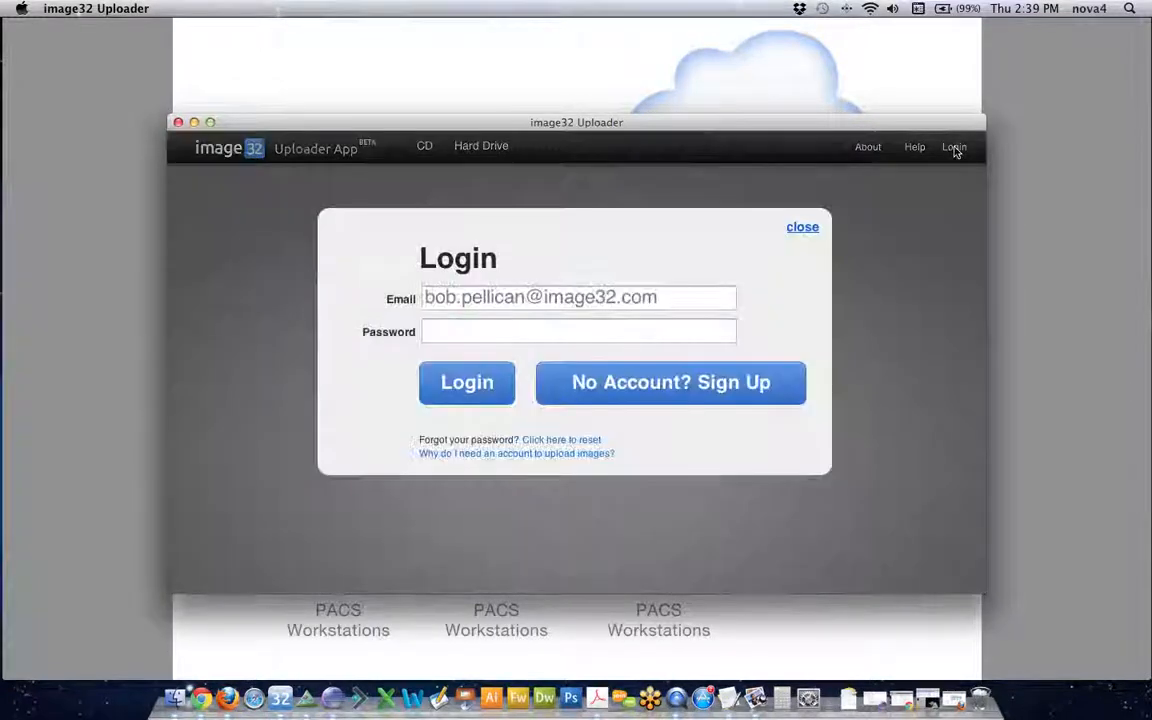
click(567, 329)
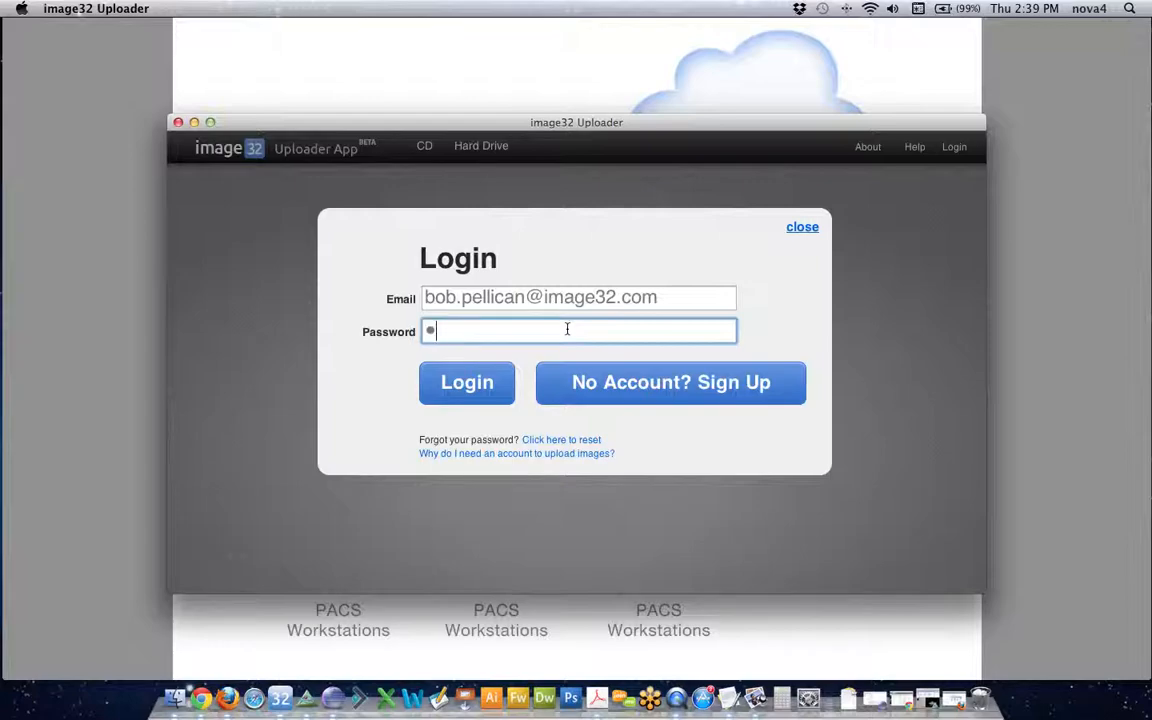
text(•••••••••)
click(481, 380)
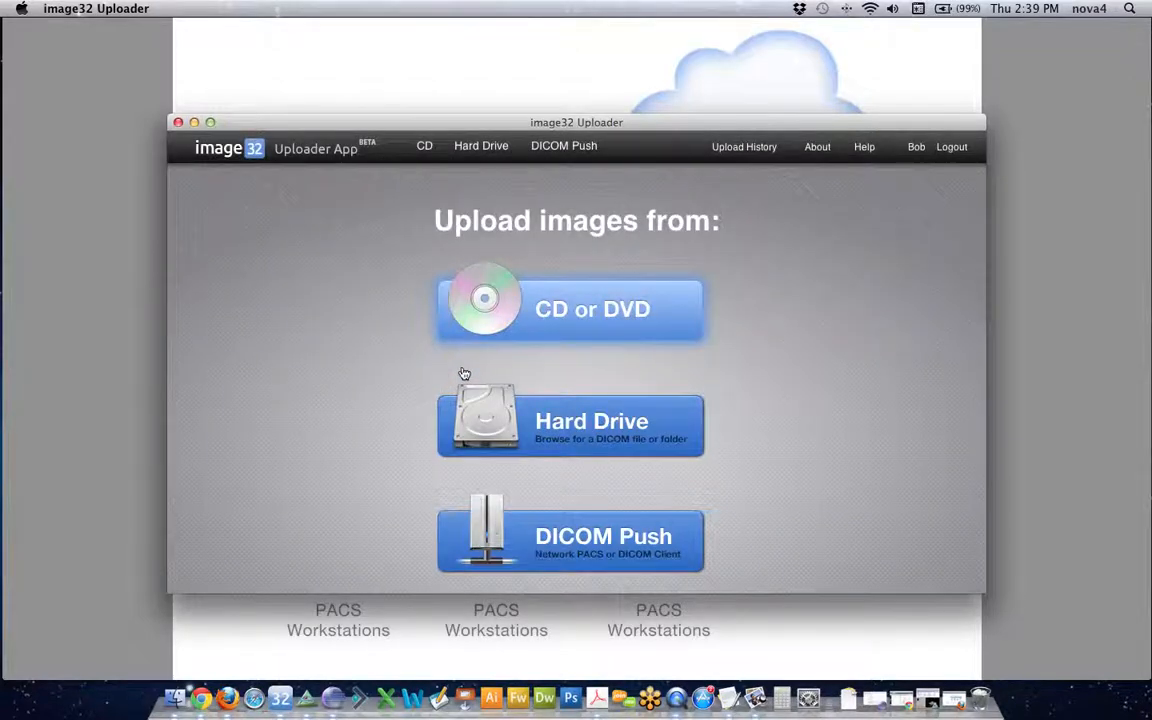
Open DICOM Push as the upload source and save its port number as 11112.
click(590, 540)
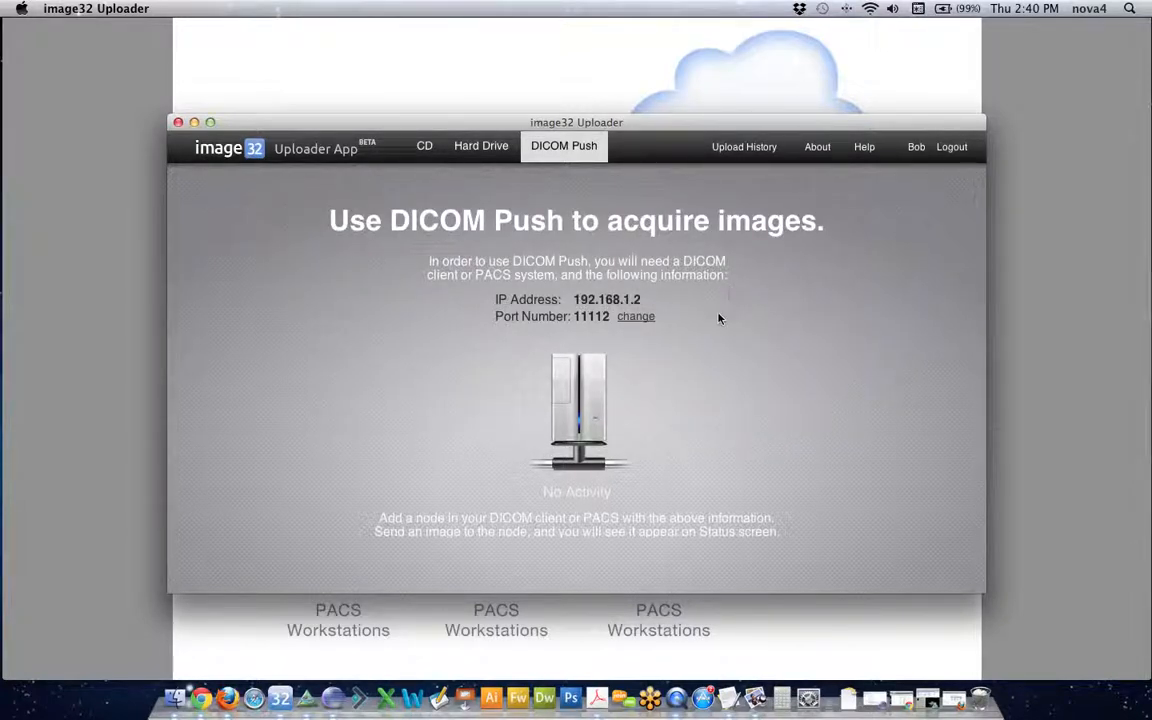
click(636, 317)
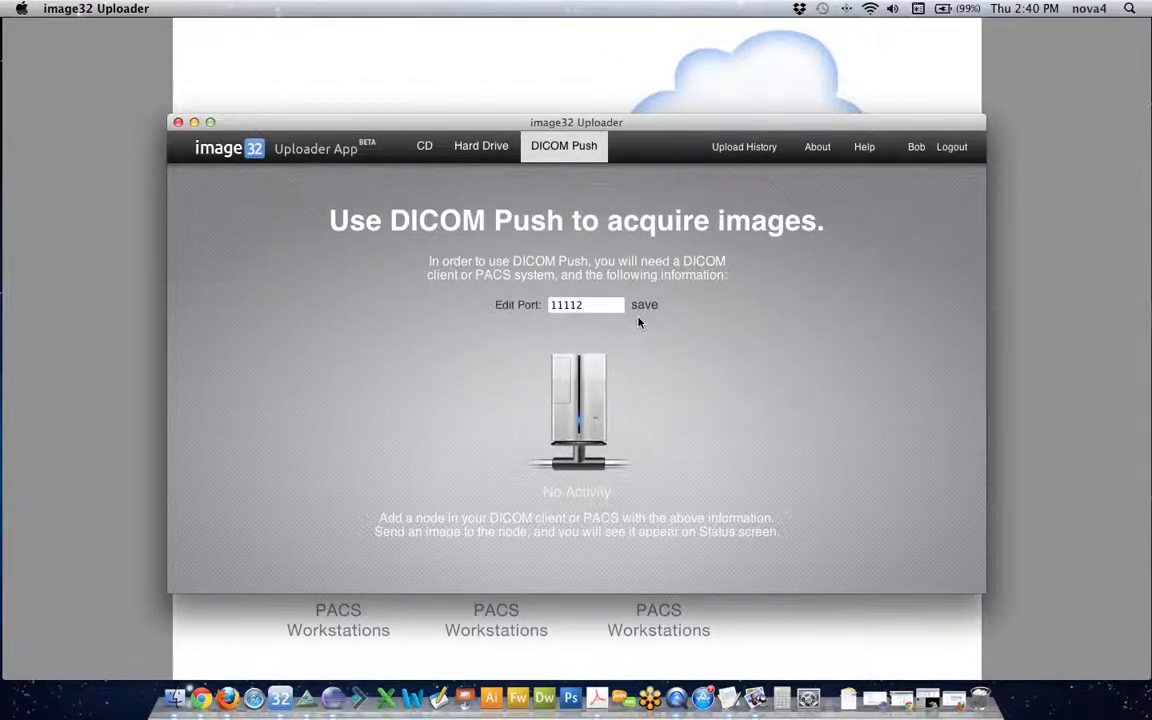
click(649, 307)
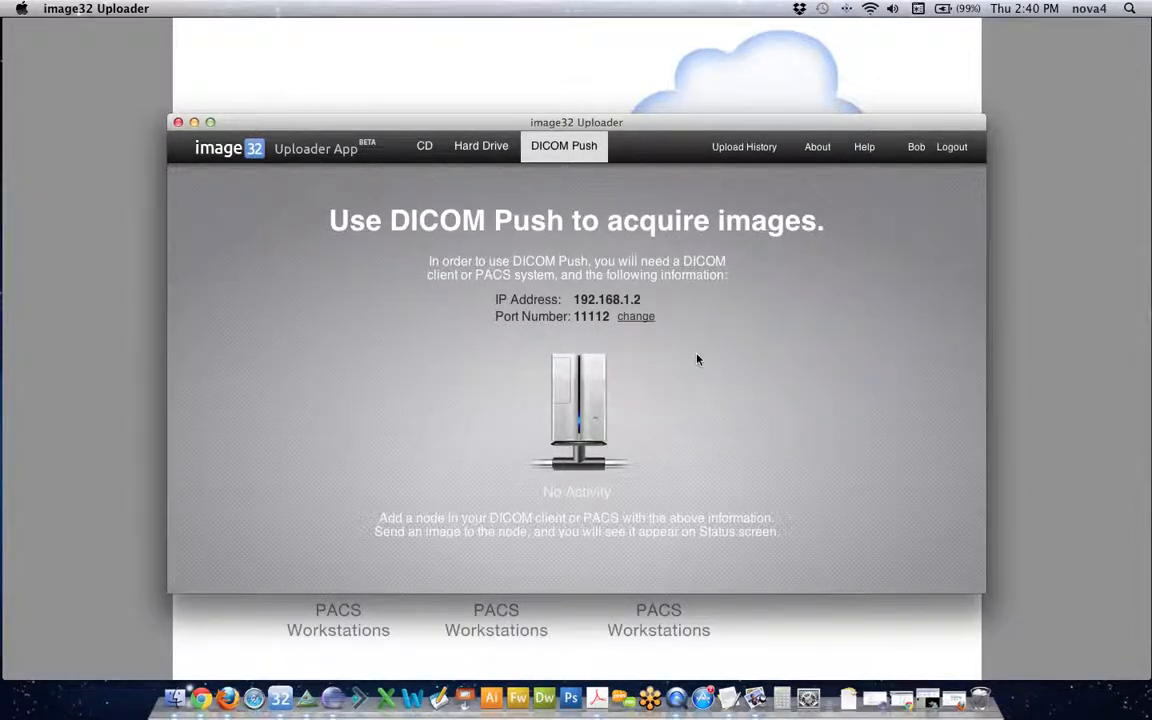
Switch to OsiriX and select the Mr Brain Un study in the database.
click(307, 702)
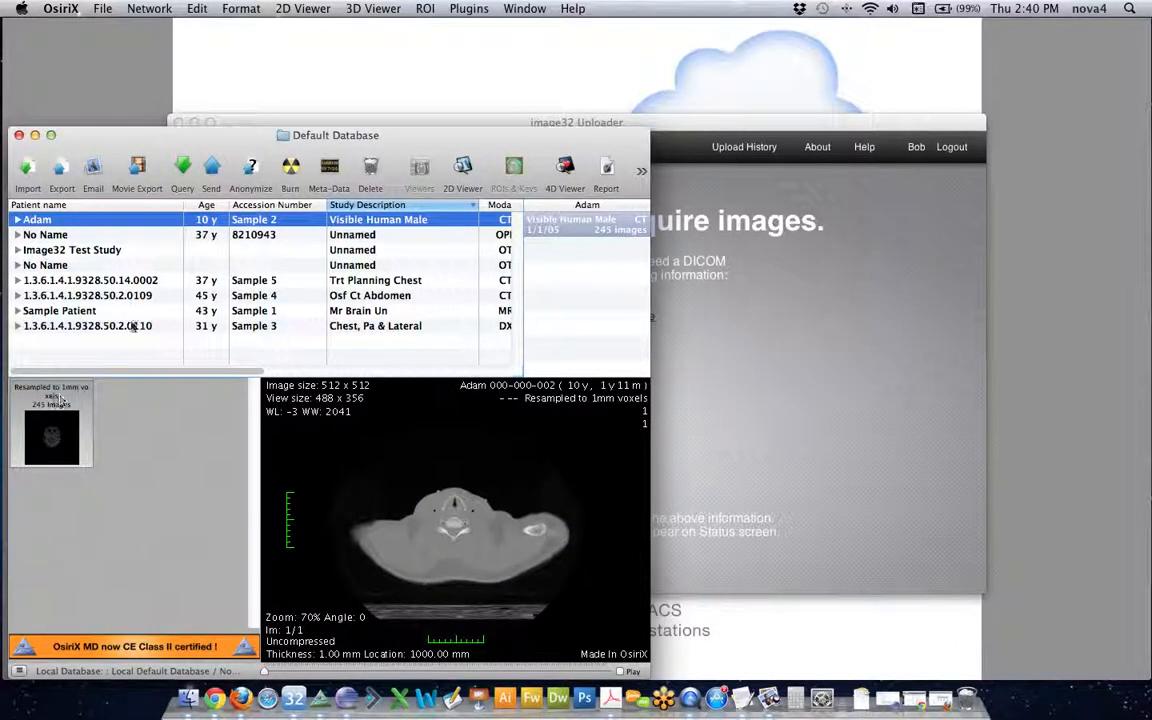
click(86, 312)
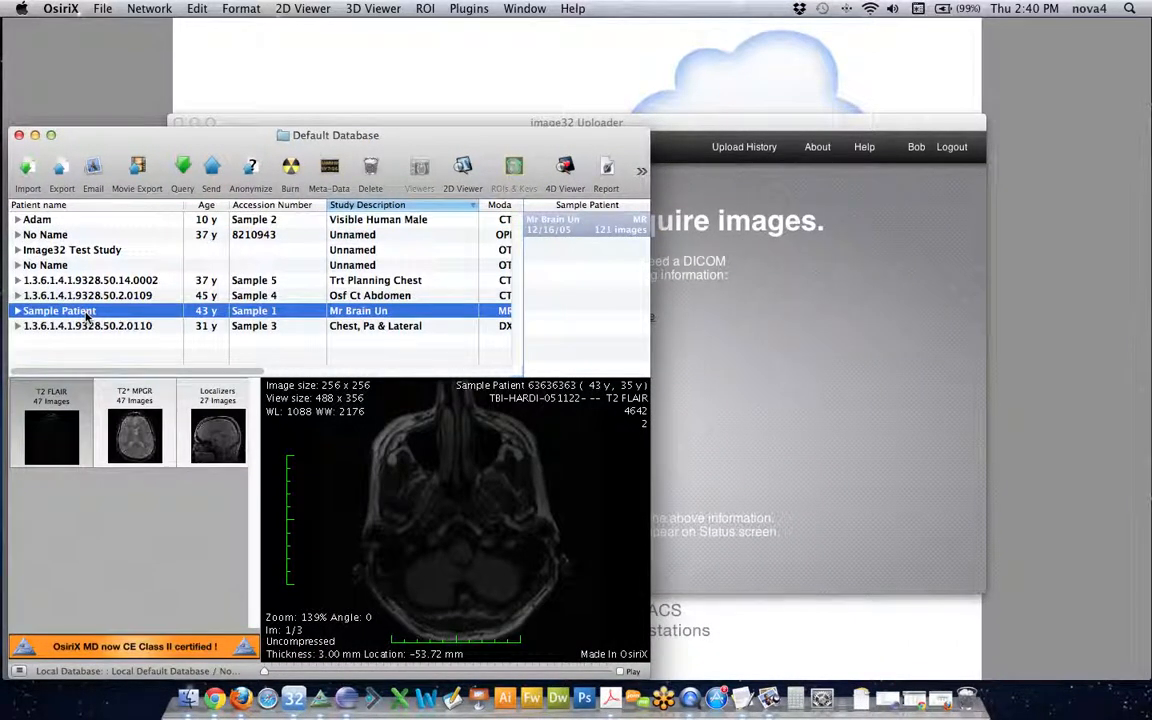
Add a new DICOM node in the Locations preferences of OsiriX.
click(56, 10)
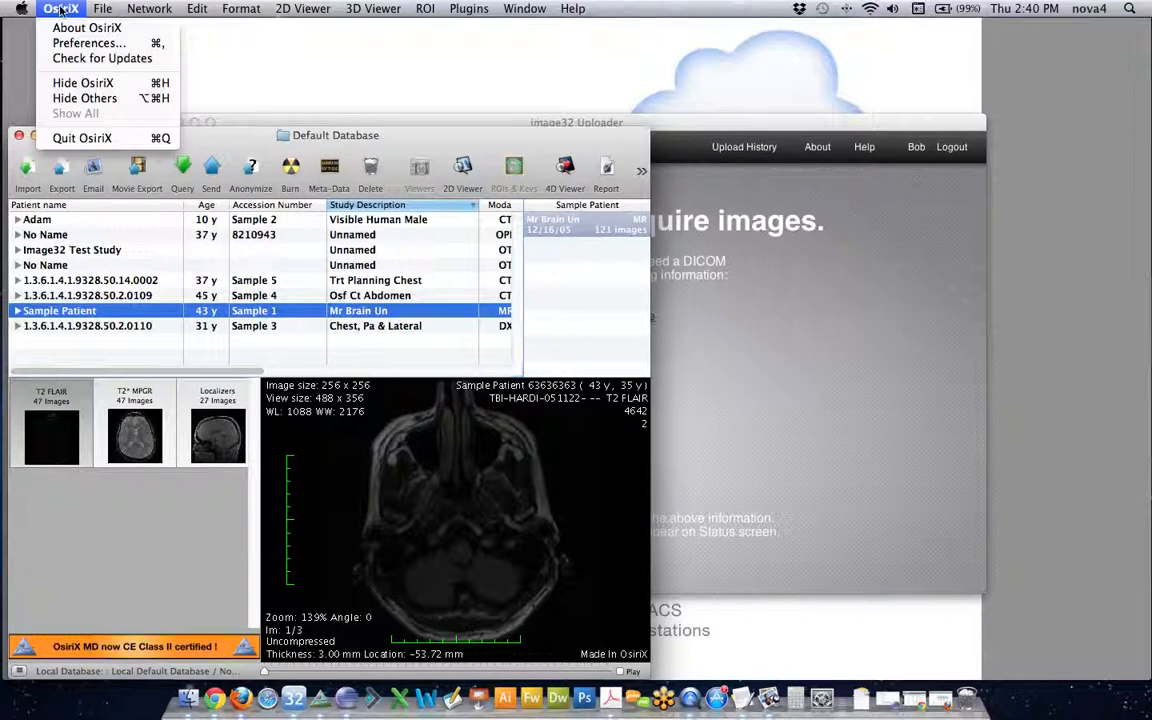
click(77, 45)
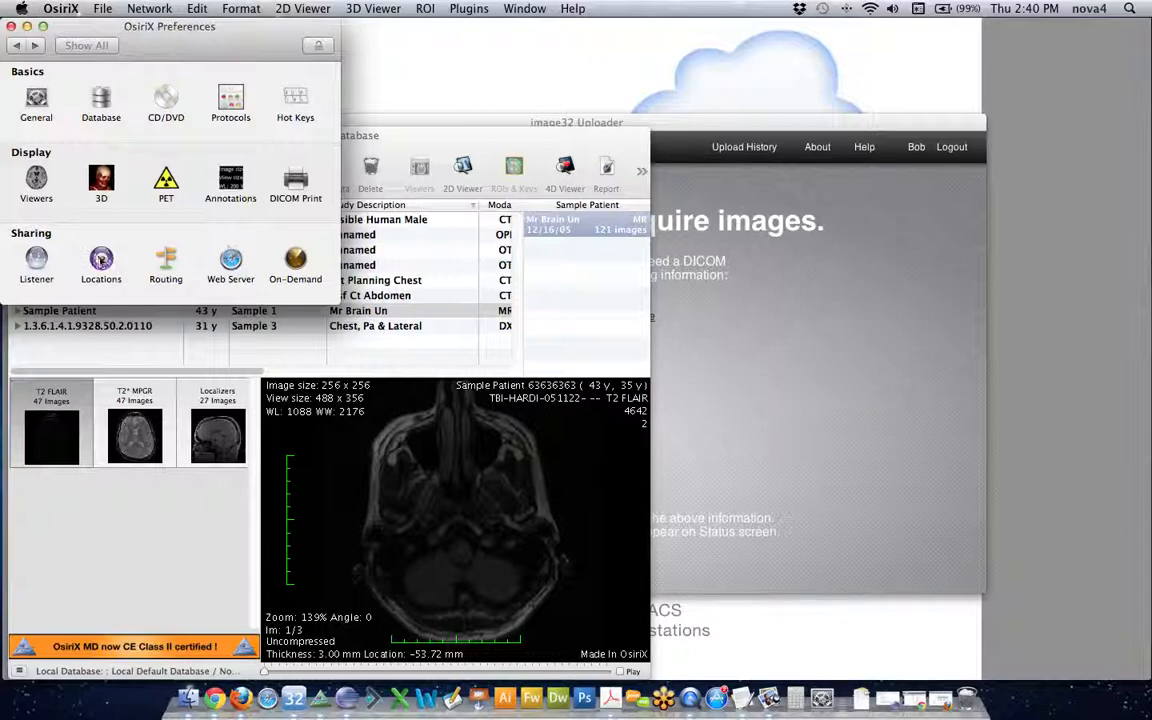
click(100, 259)
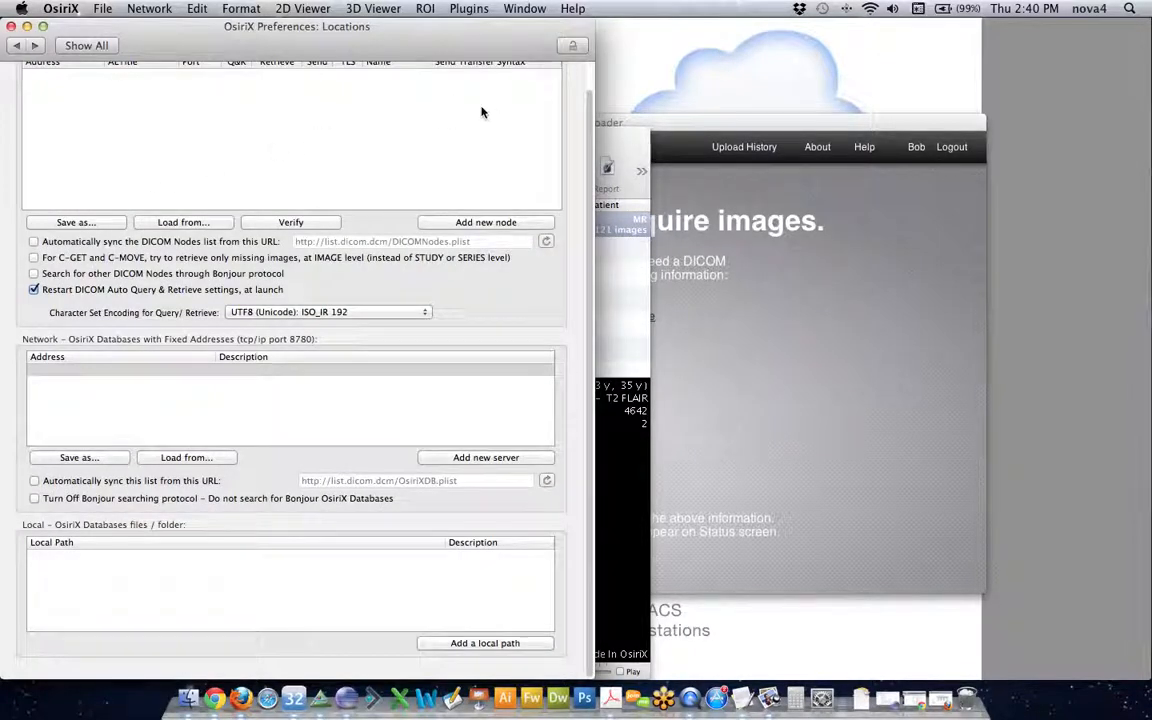
scroll(481, 130, up, 3)
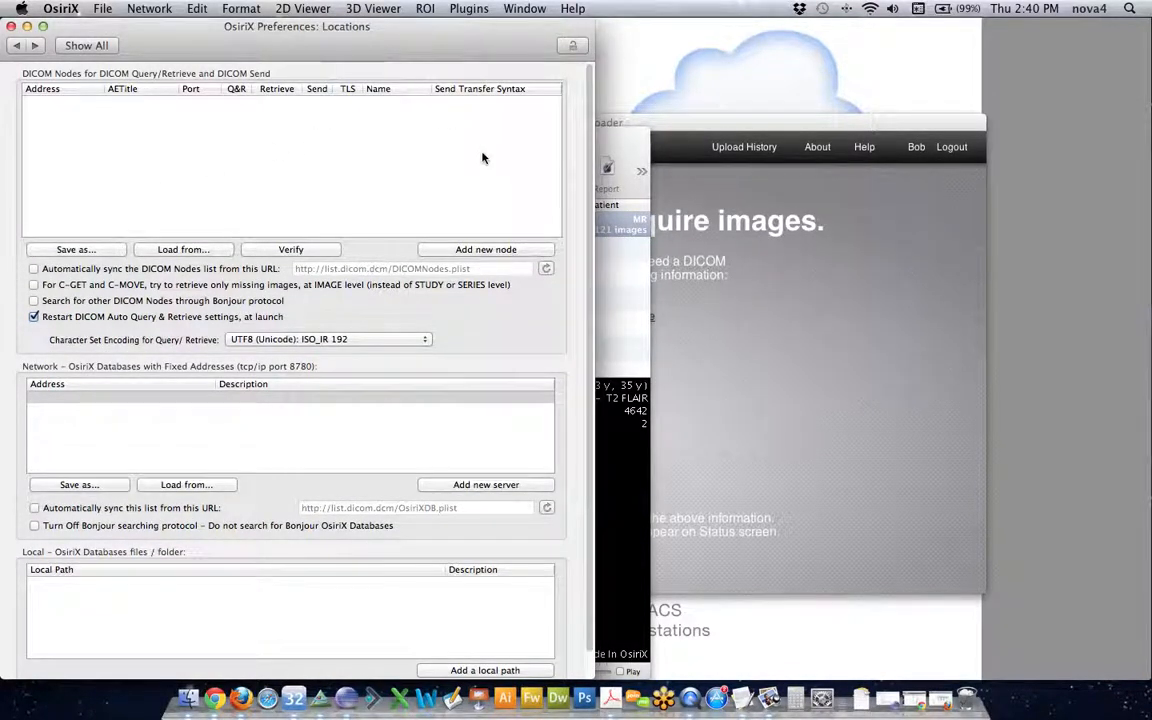
click(458, 255)
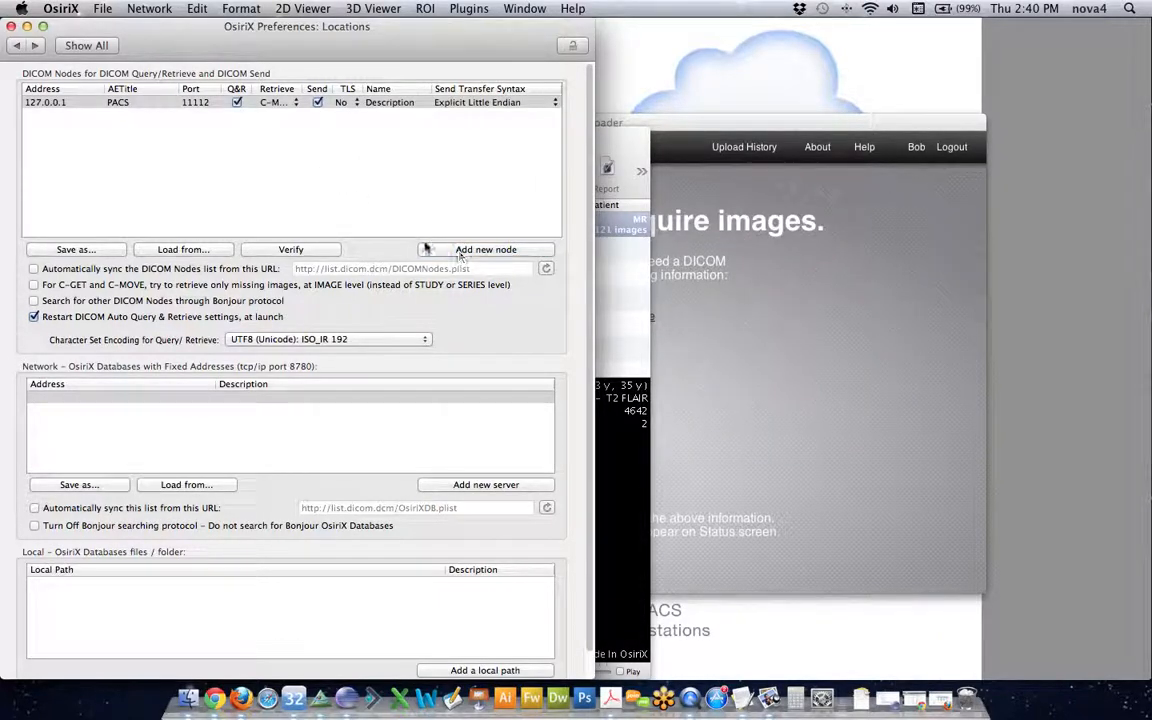
Set the new DICOM node's address to 192.168.1.2 and compare its port with the one shown in the image32 Uploader.
click(92, 104)
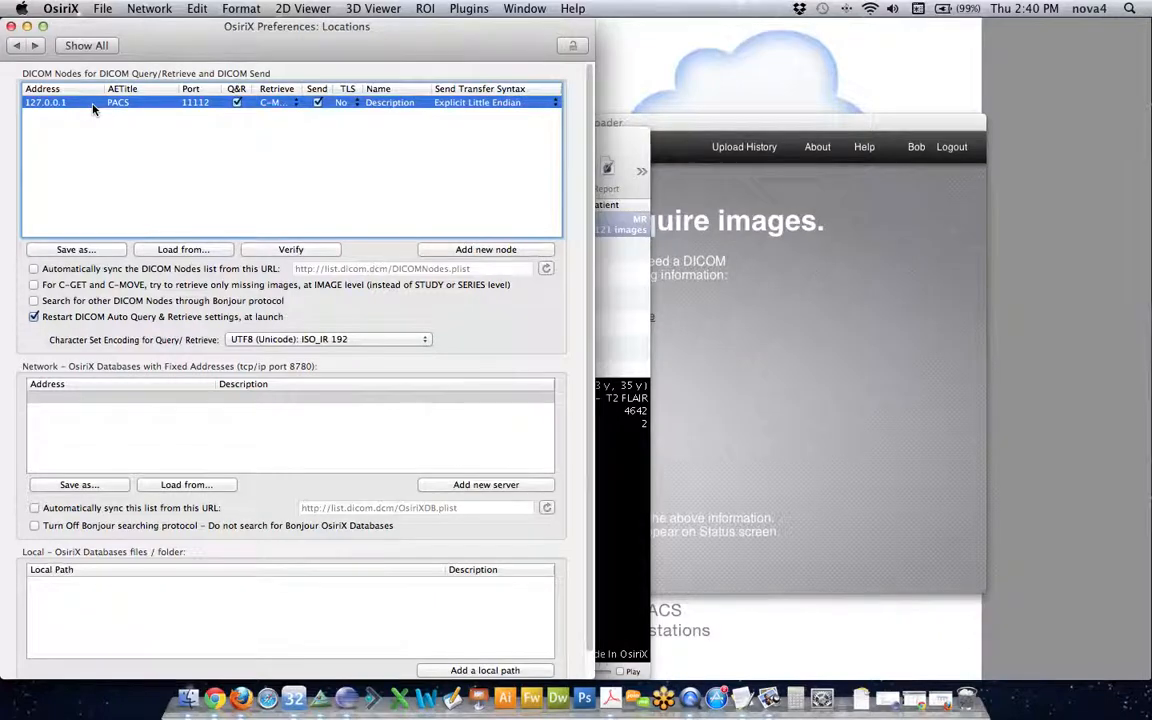
click(605, 128)
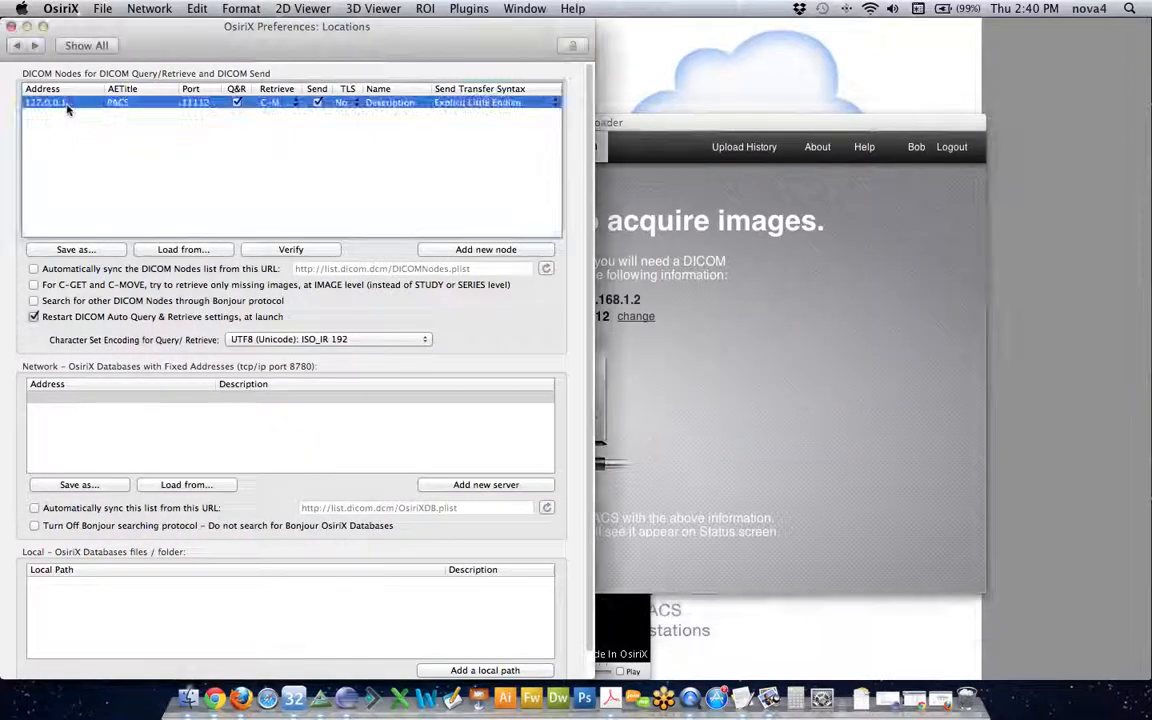
click(64, 103)
double_click(65, 104)
text(19)
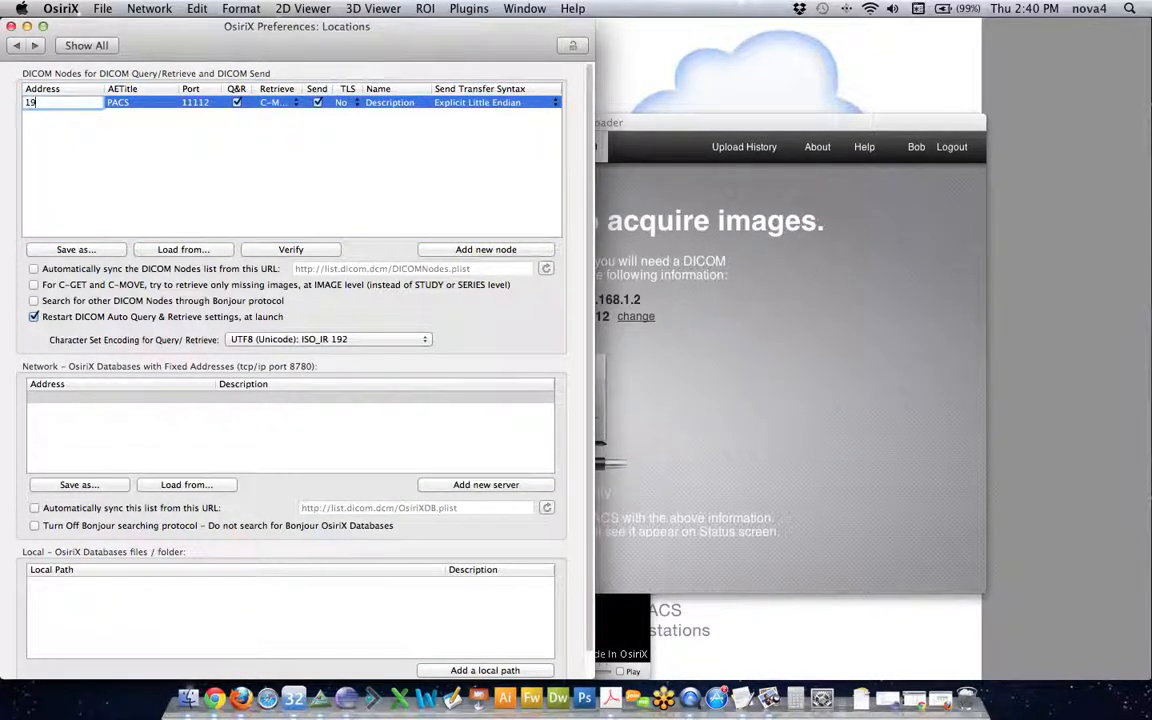
text(2.168.1.2)
click(134, 122)
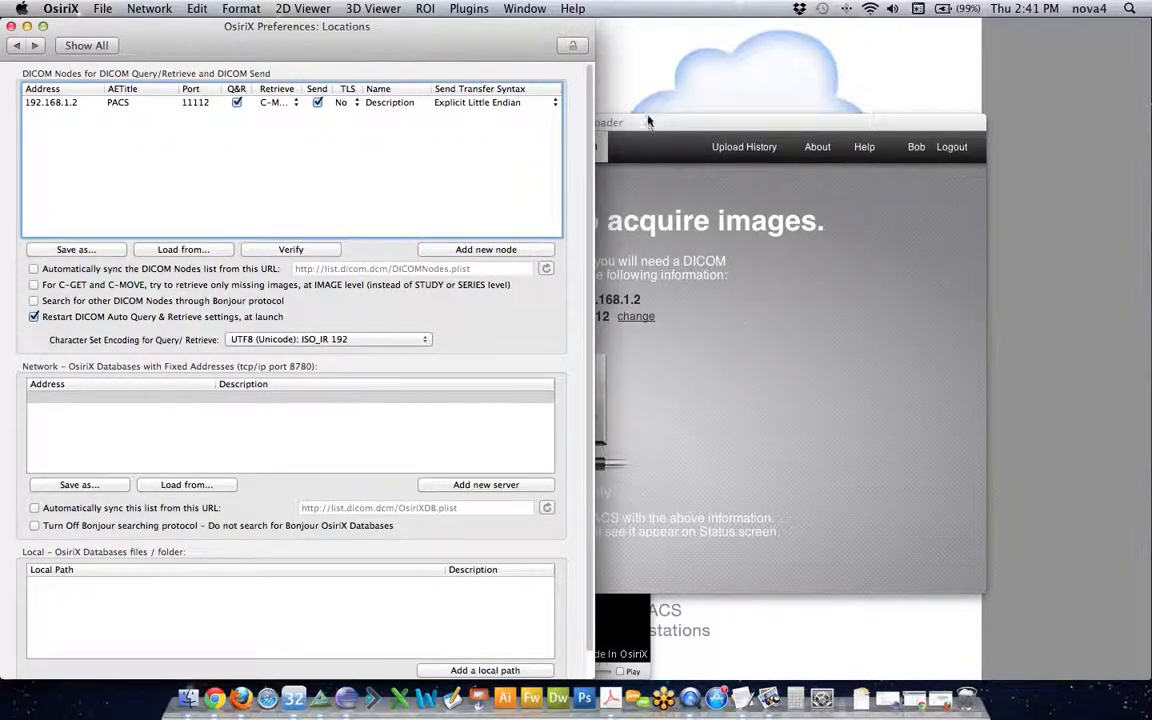
click(599, 200)
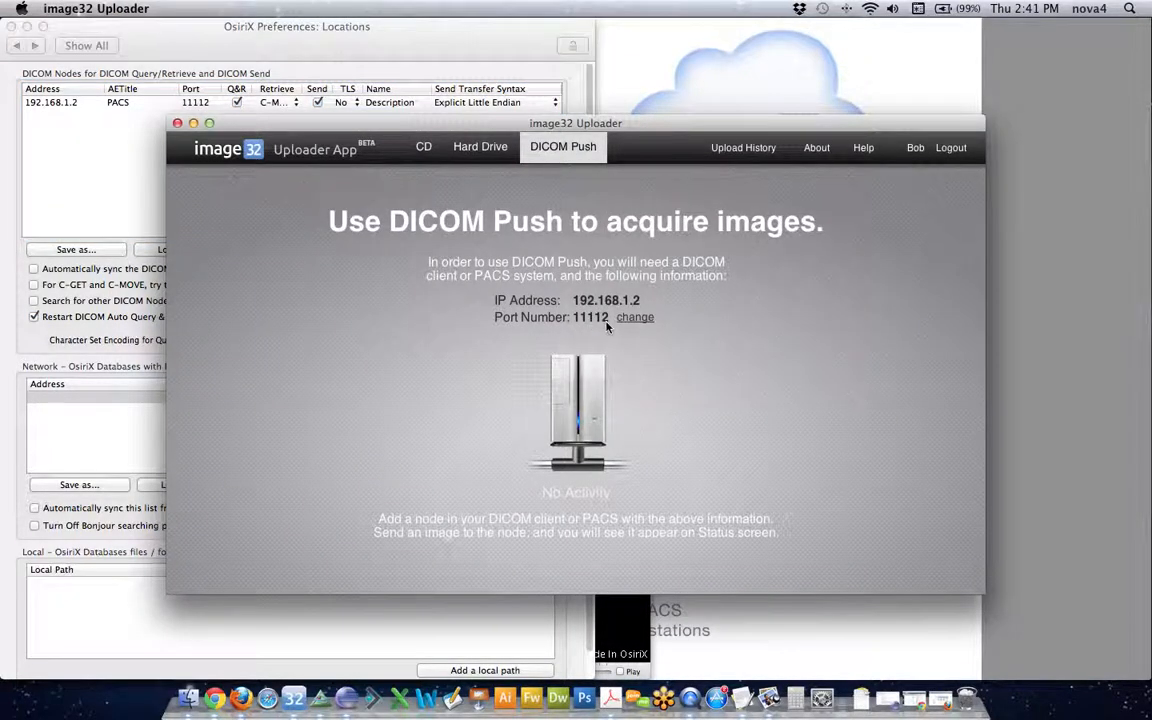
click(246, 48)
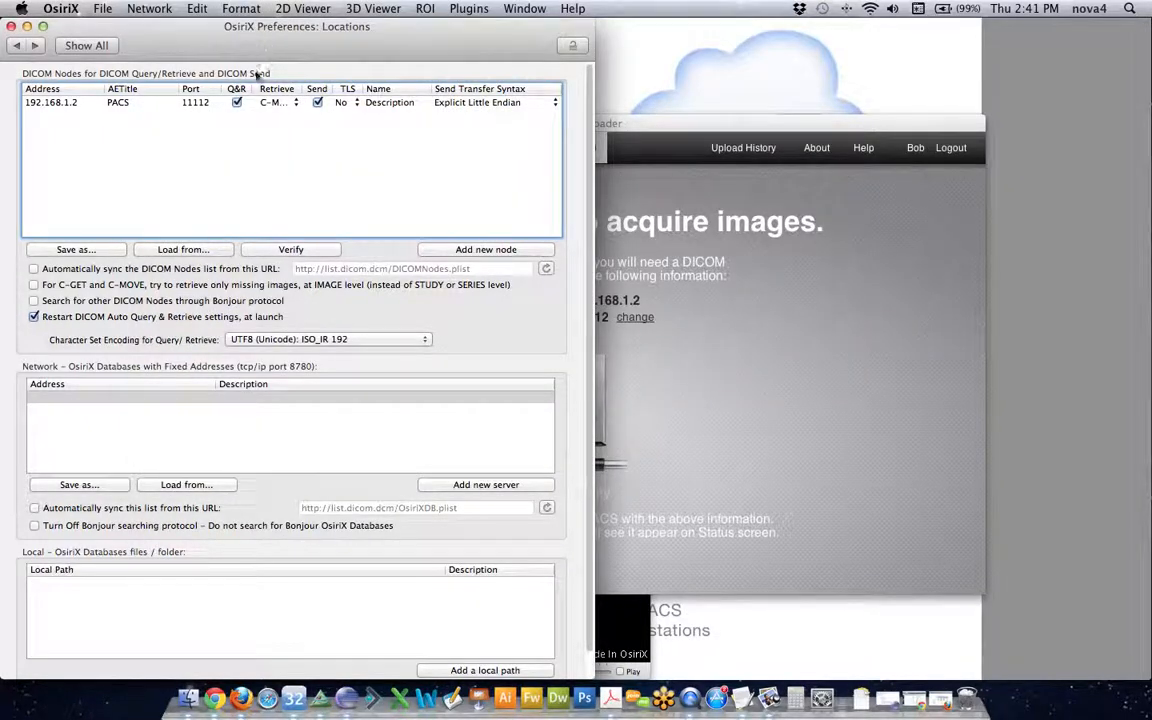
Name the DICOM node image32 and verify its connection.
click(398, 104)
click(398, 104)
text(image32)
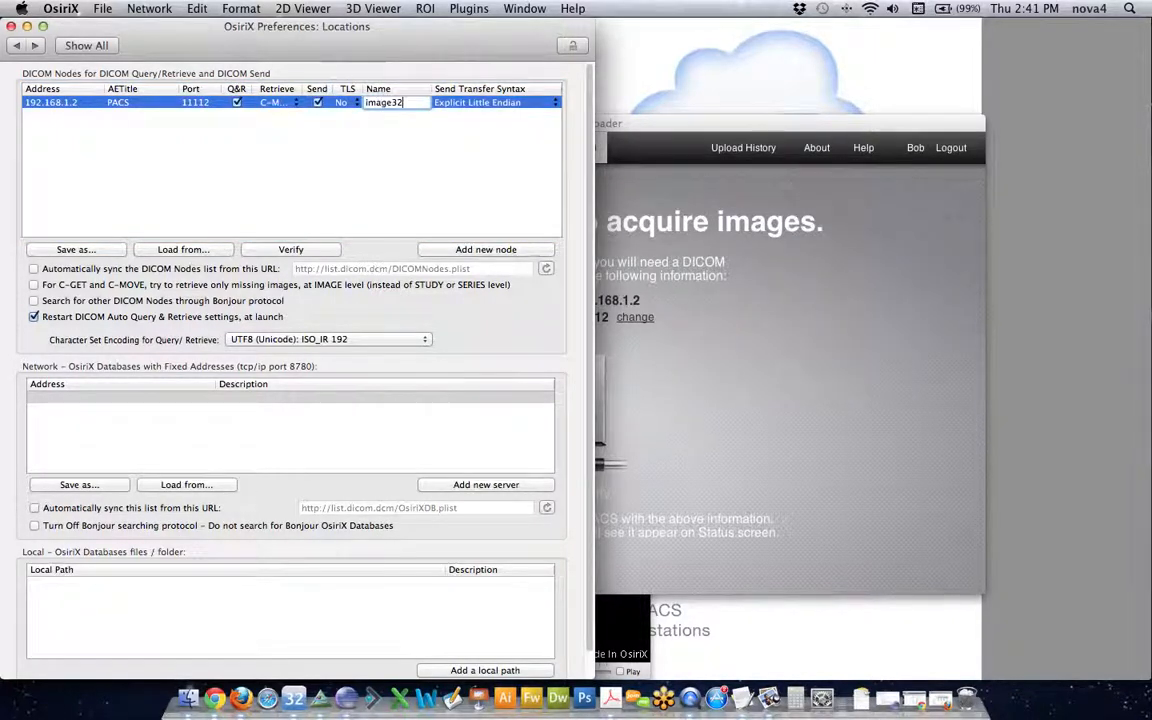
click(408, 123)
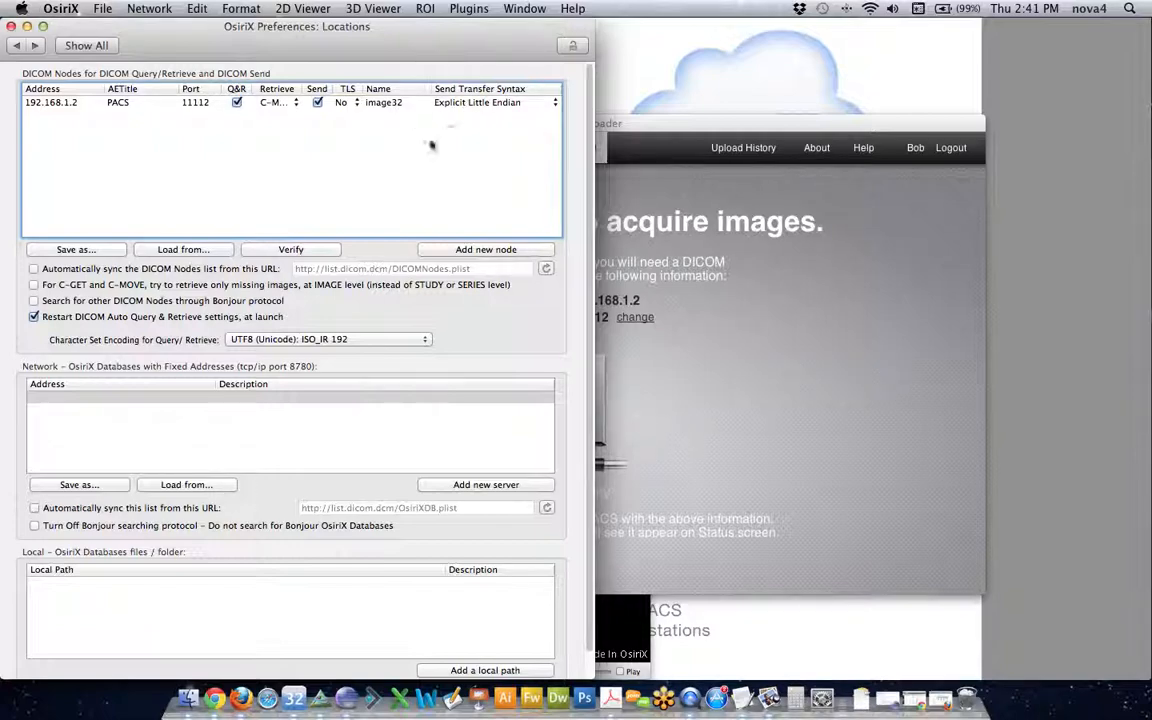
click(290, 253)
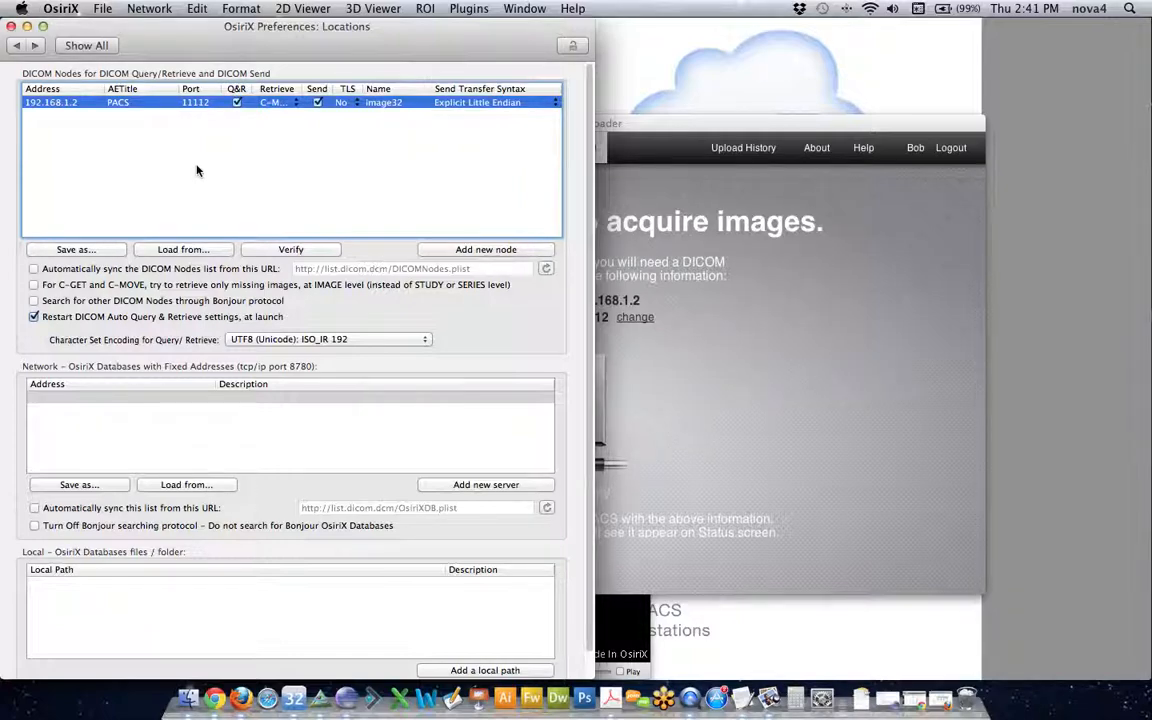
Review the DICOM Listener preferences, including listener activation and port number, and close the preferences.
click(74, 47)
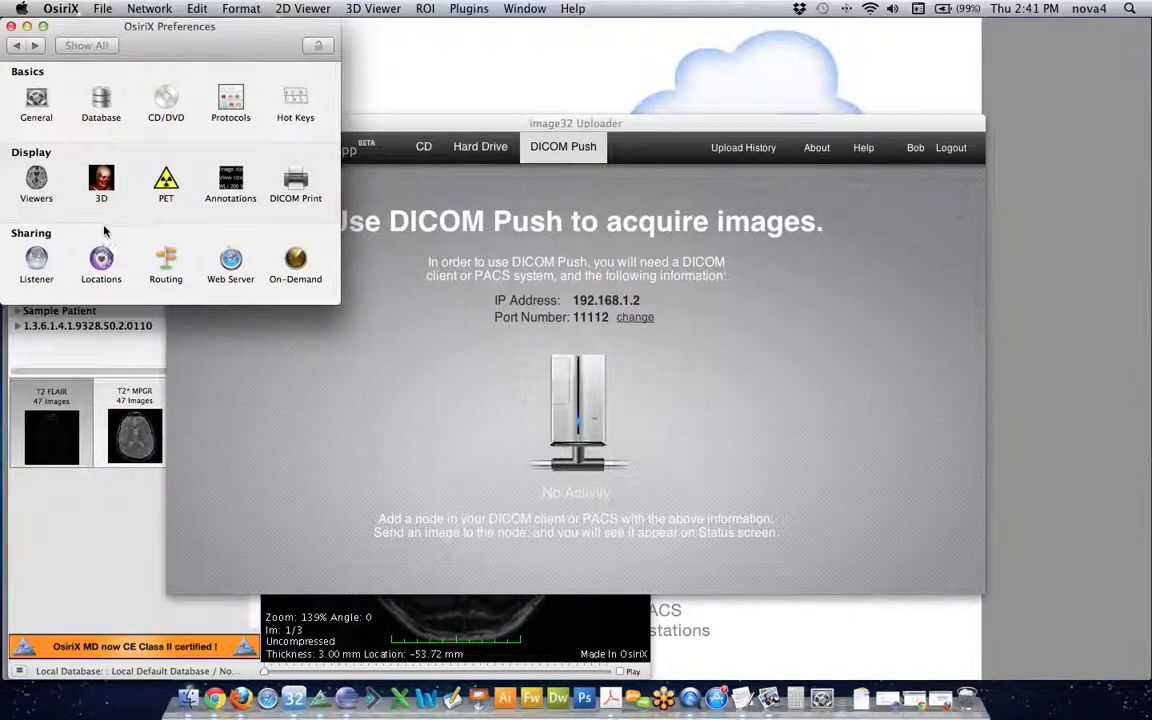
click(38, 260)
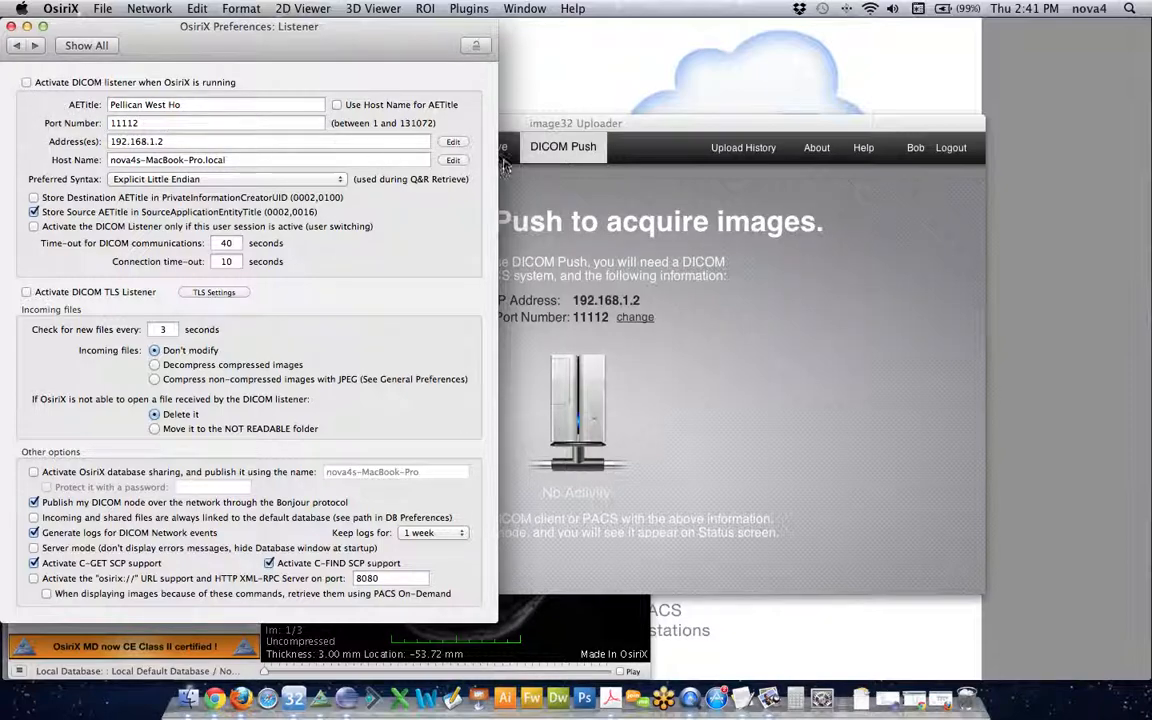
click(11, 27)
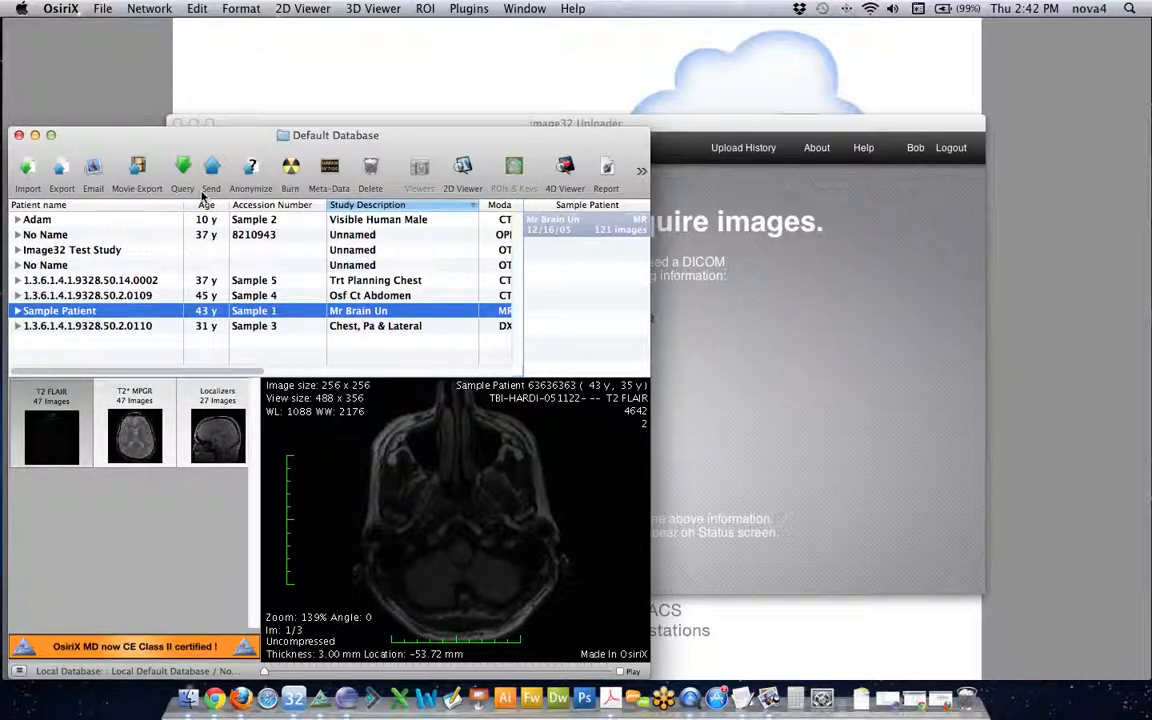
Send all images of the selected Mr Brain Un study to PACS - image32 using Explicit Little Endian transfer syntax.
click(211, 170)
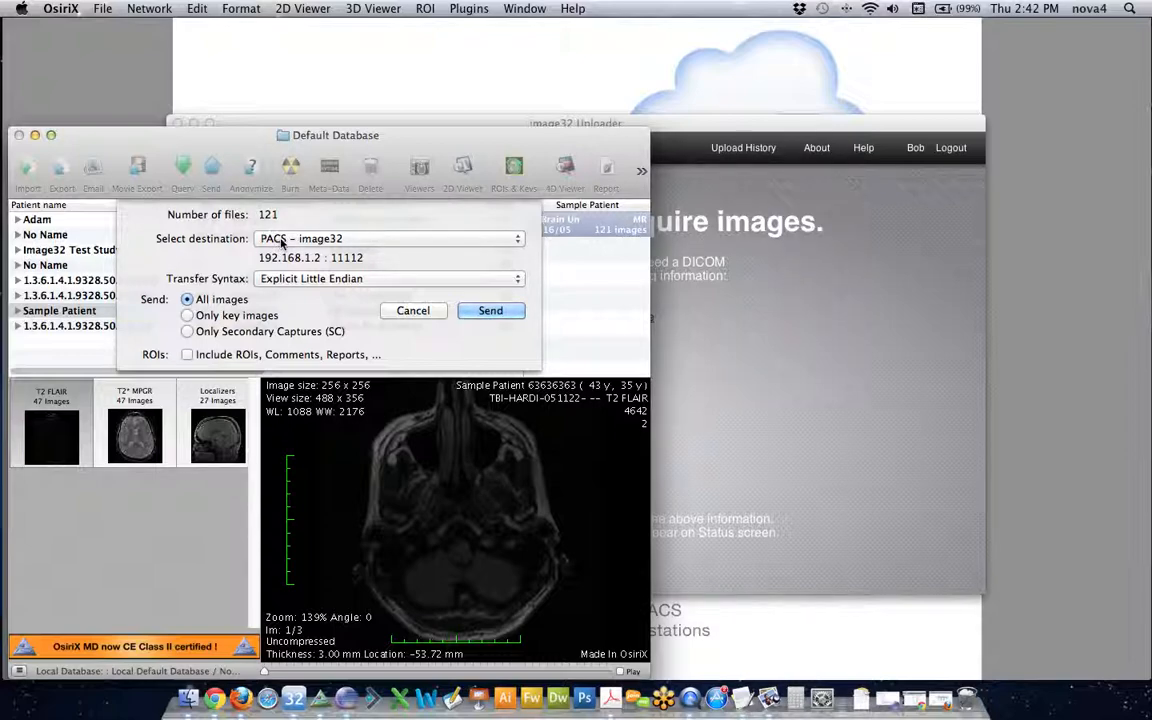
click(367, 240)
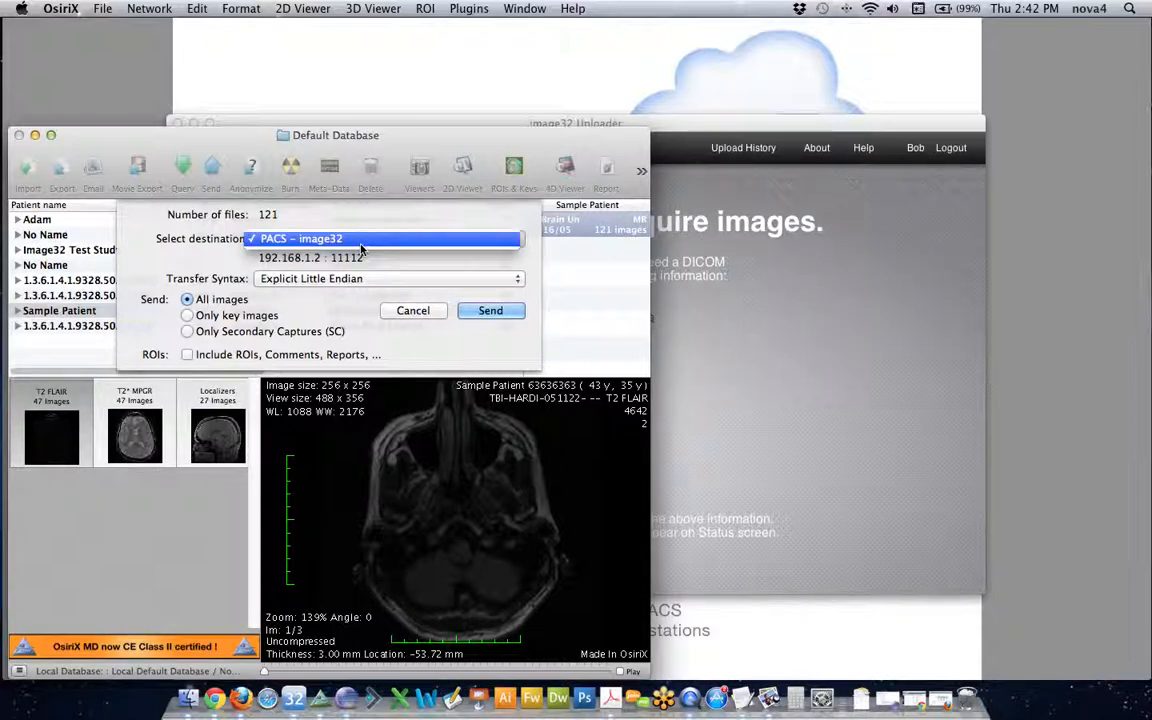
click(361, 244)
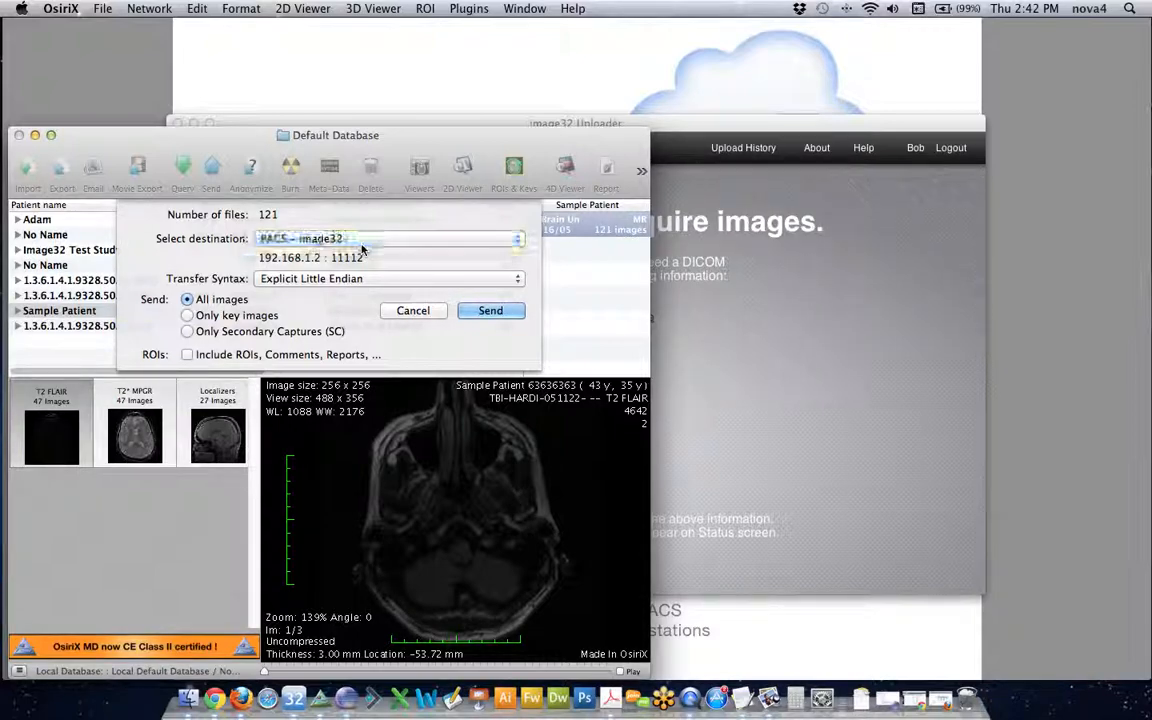
click(481, 312)
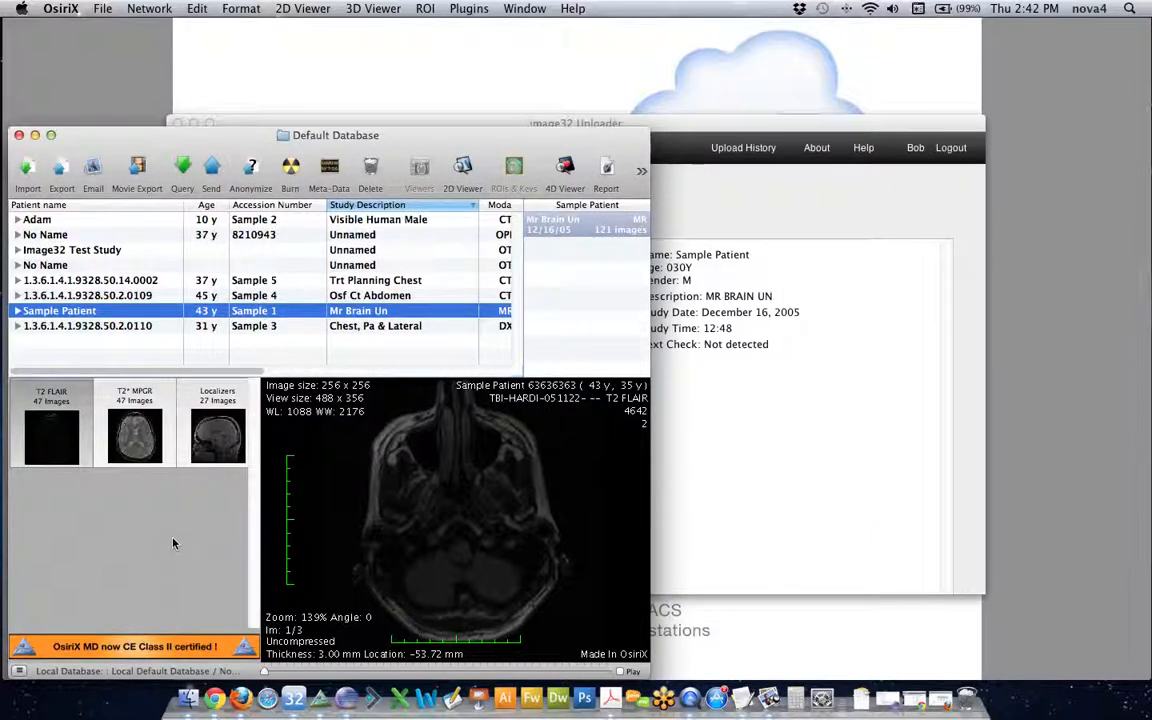
Check the study's upload status and study code in the image32 Uploader, and reload the Studies list in Chrome to look for it.
click(683, 127)
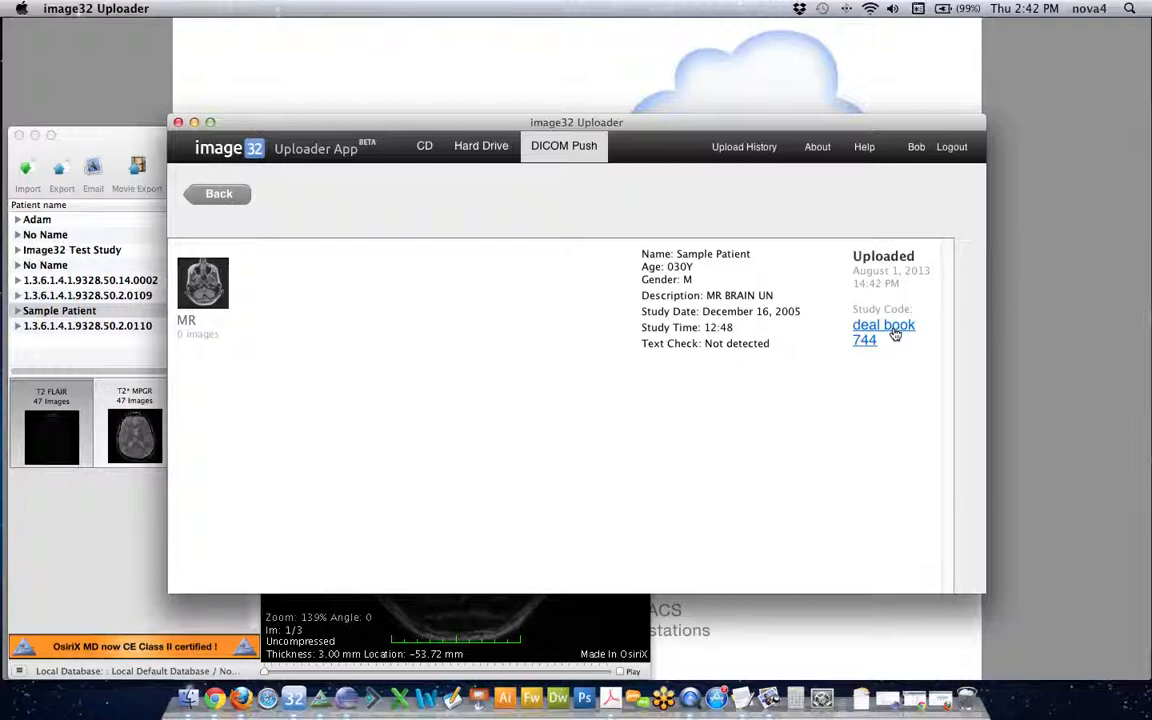
click(915, 703)
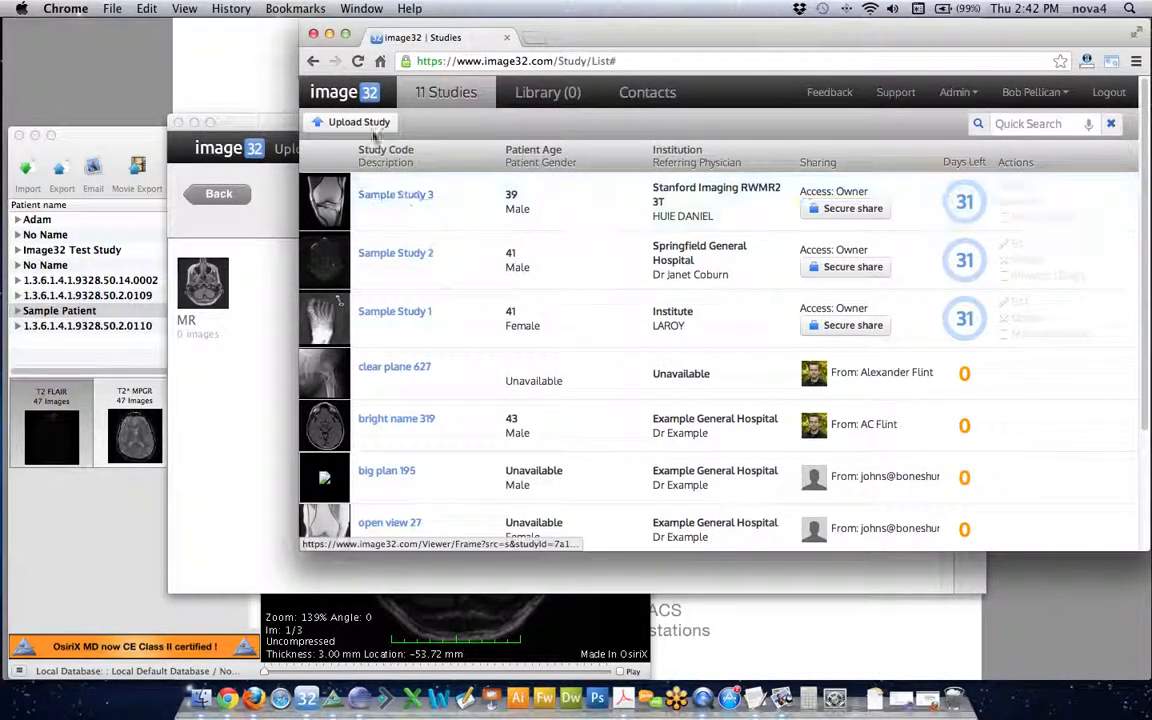
click(357, 62)
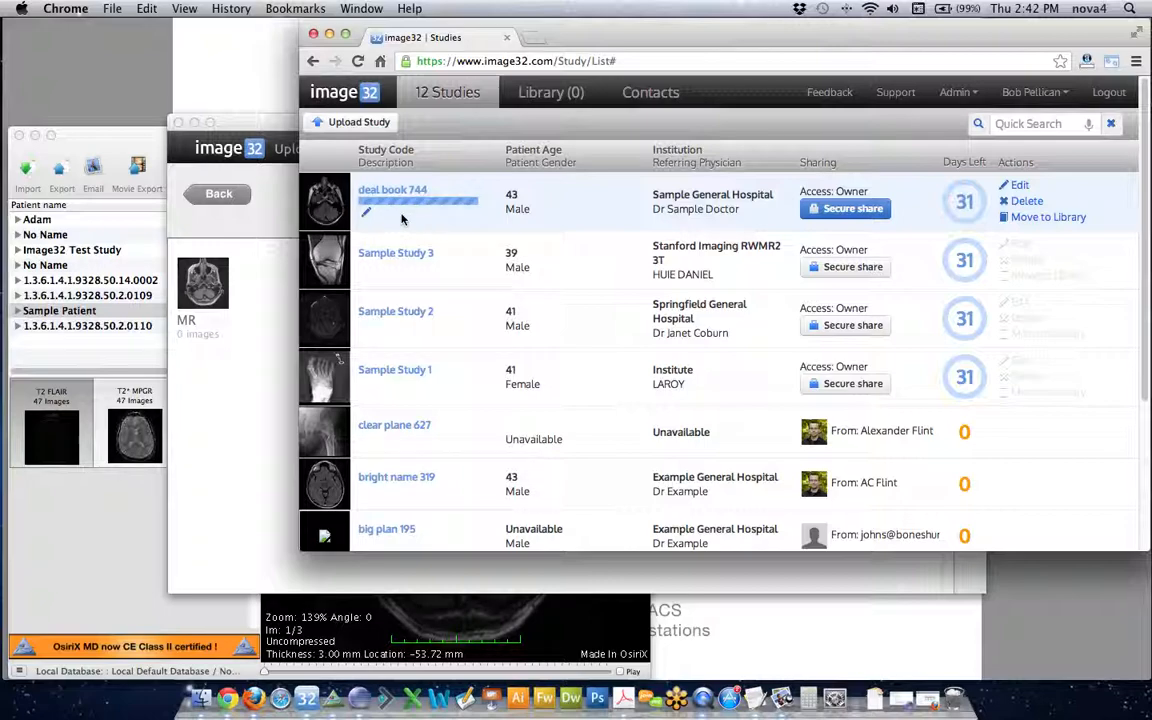
click(160, 96)
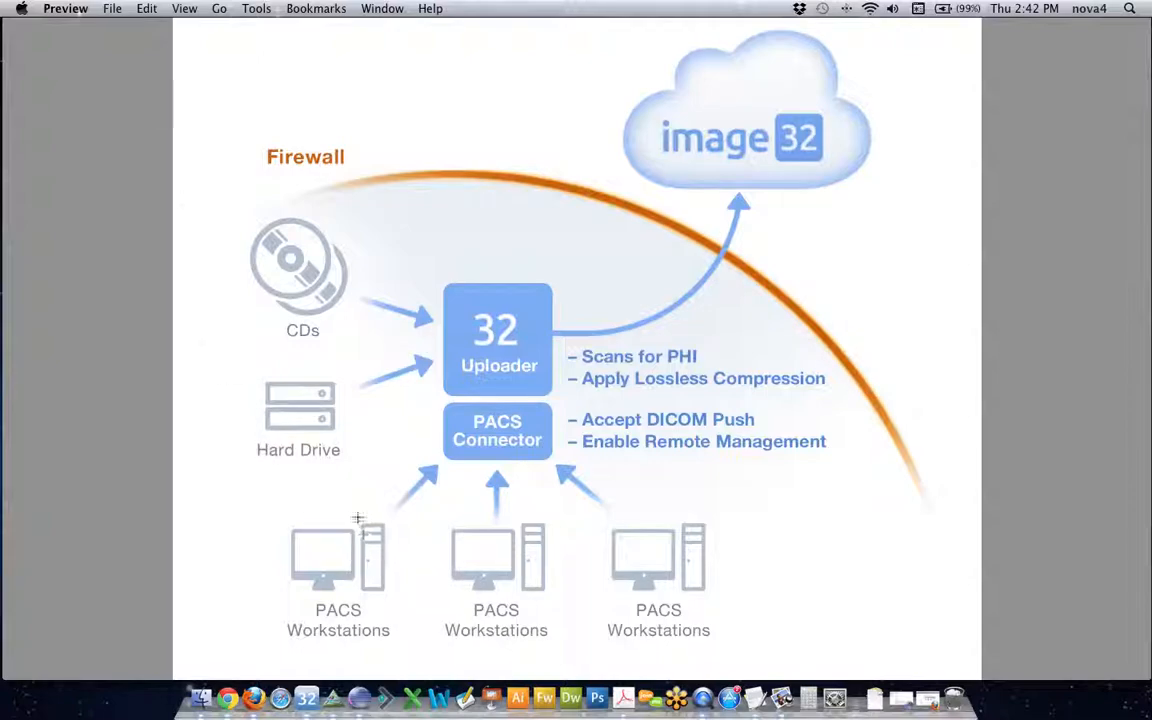